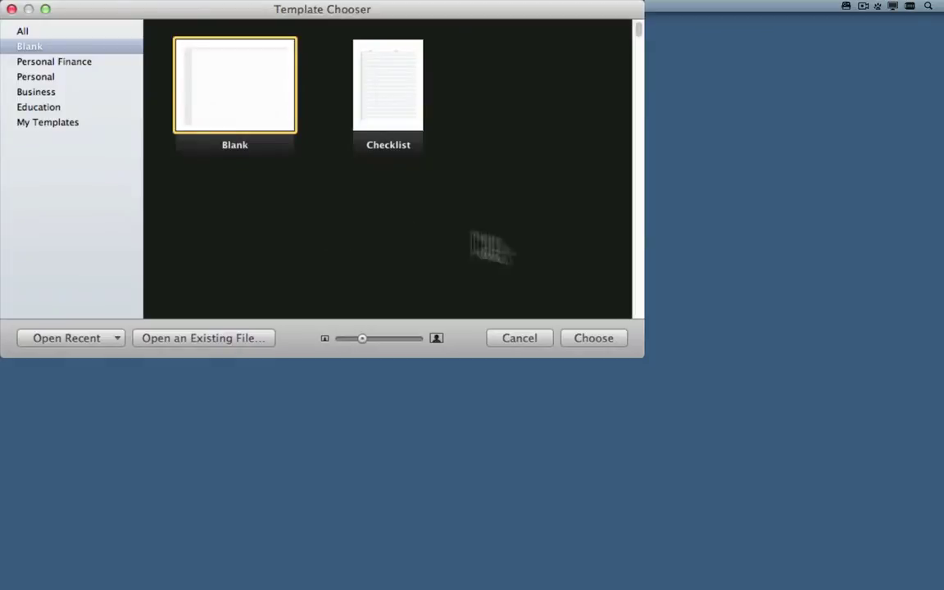
Step: Choose the Blank template to open a new spreadsheet with an empty Table 1
{"action": "left_click", "coordinate": [607, 339]}
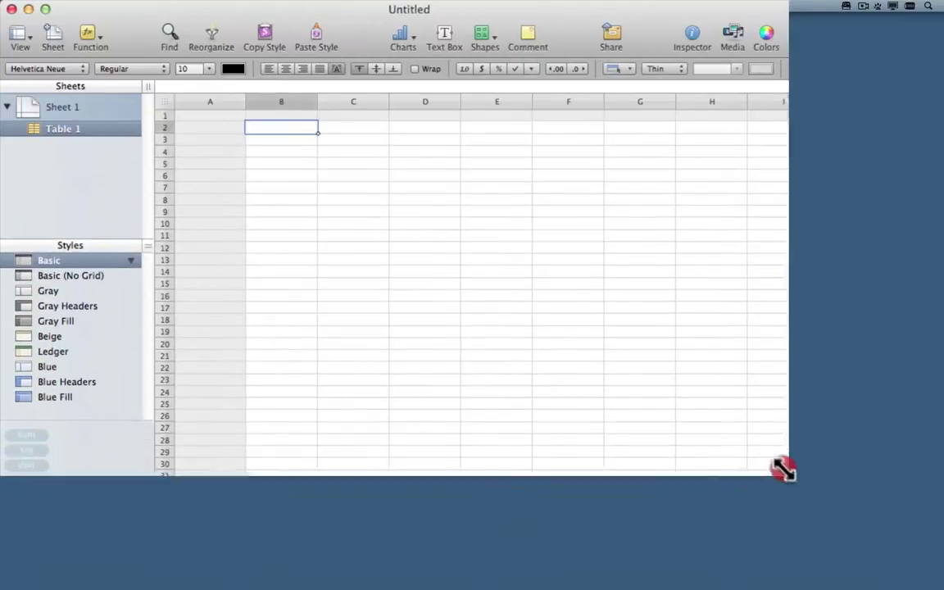
Step: Shrink the Numbers window and enter the date 1/1/ in cell B2
{"action": "left_click_drag", "start_coordinate": [784, 467], "coordinate": [742, 458]}
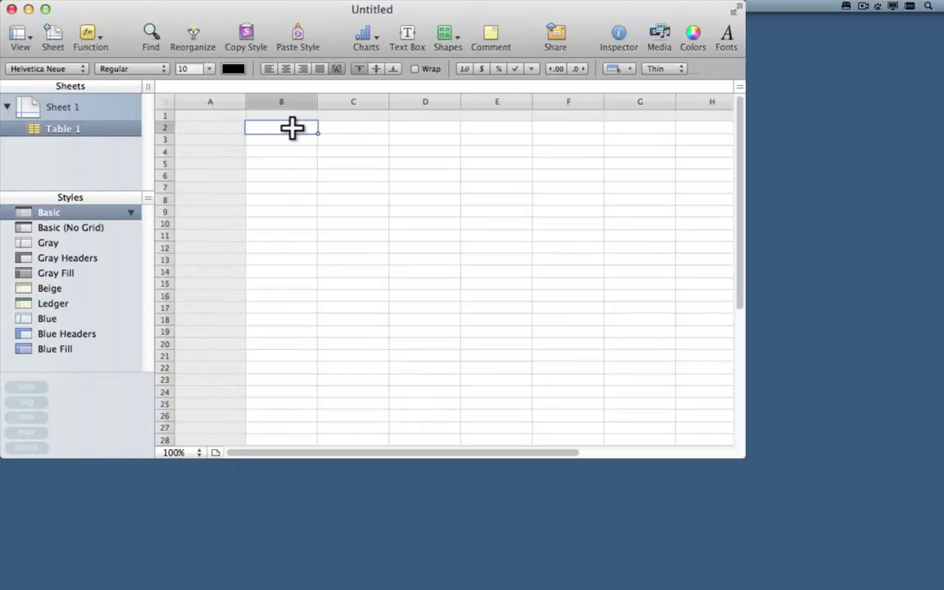
{"action": "type", "text": "1/1/2012"}
{"action": "key", "text": "Return"}
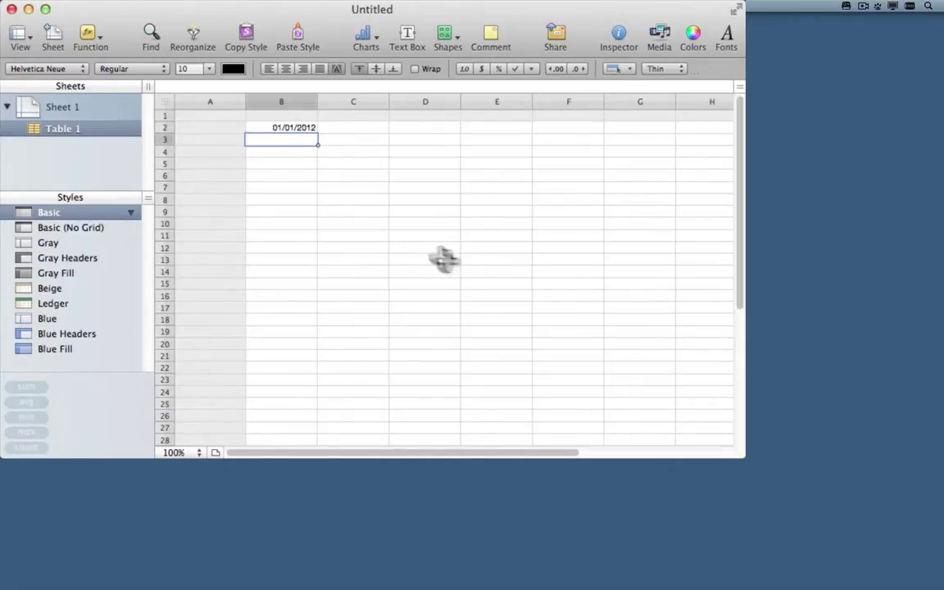
Step: Reopen the B2 date for editing and show the Inspector from the View menu
{"action": "double_click", "coordinate": [301, 127]}
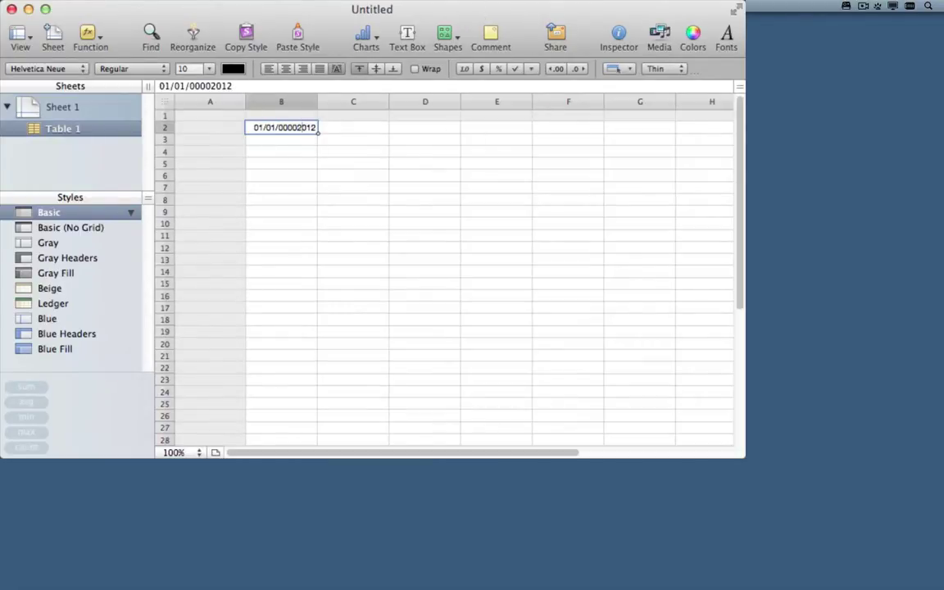
{"action": "left_click", "coordinate": [246, 6]}
{"action": "left_click", "coordinate": [270, 138]}
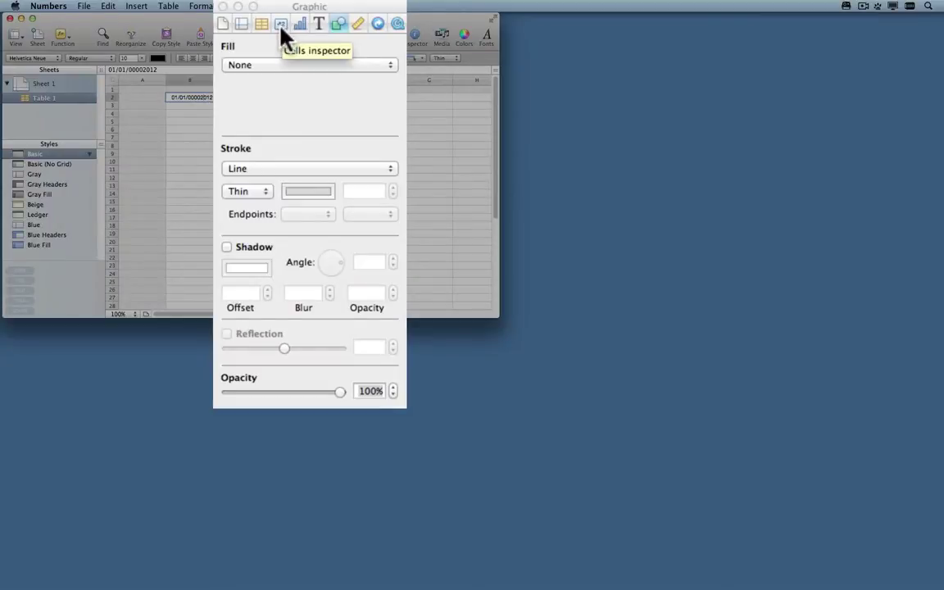
Step: Format B2 as Date and Time in the 05 January 2009 style, then close the inspector
{"action": "left_click", "coordinate": [280, 24]}
{"action": "left_click_drag", "start_coordinate": [344, 65], "coordinate": [335, 88]}
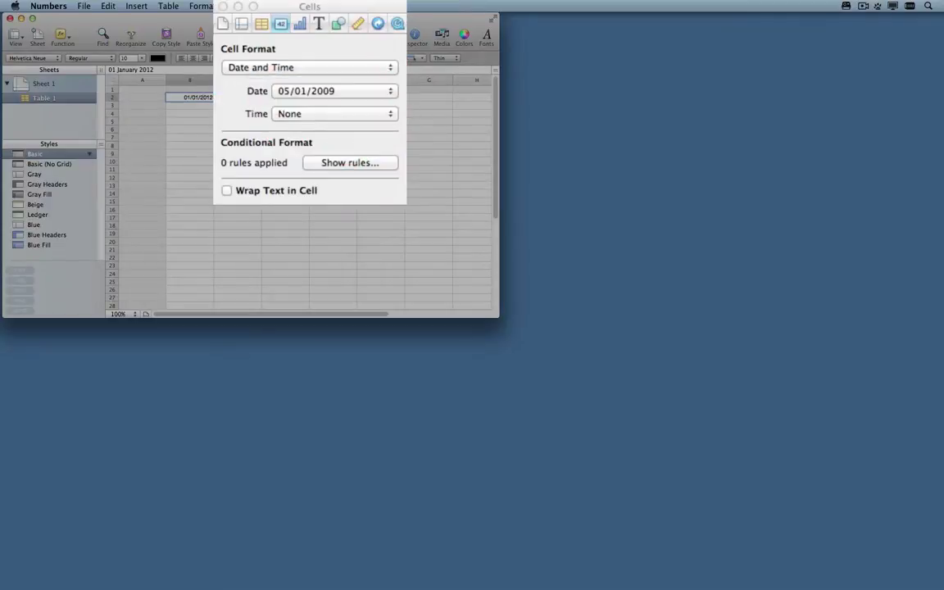
{"action": "left_click", "coordinate": [390, 96]}
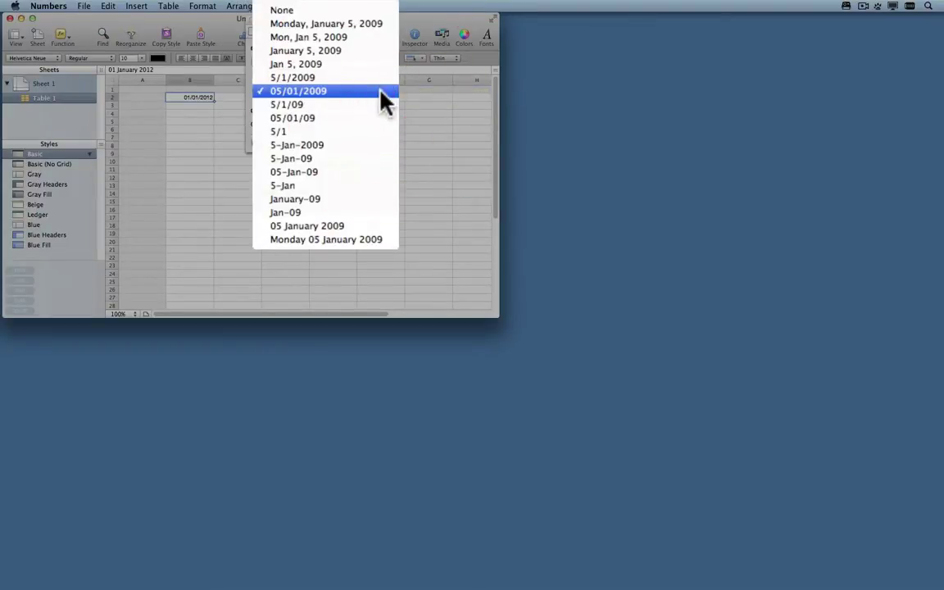
{"action": "left_click", "coordinate": [380, 227]}
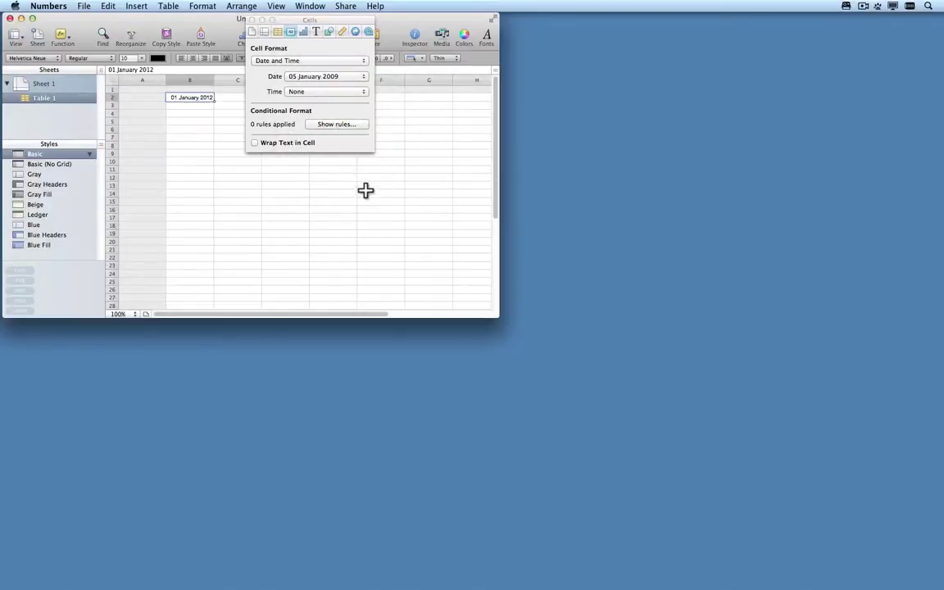
{"action": "left_click", "coordinate": [251, 20]}
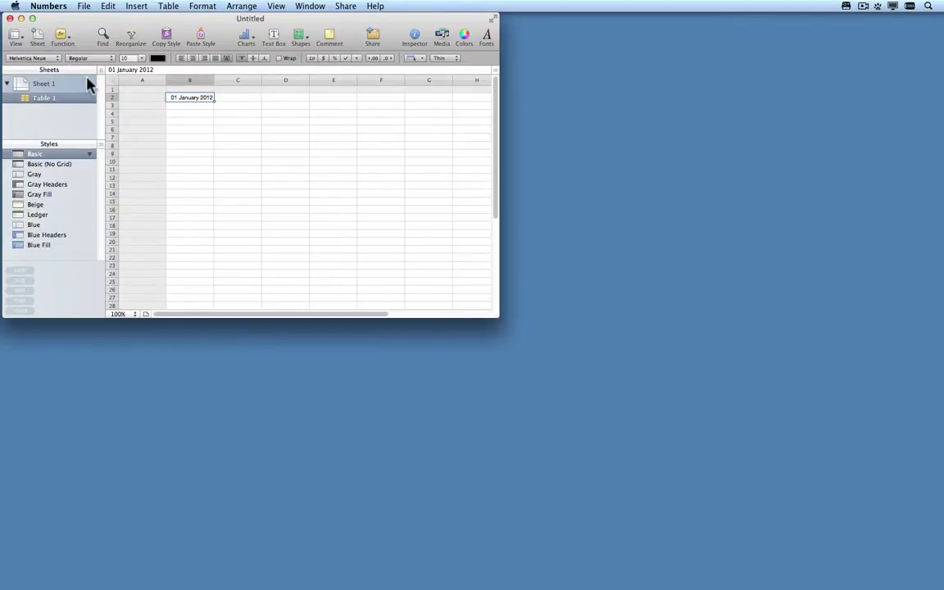
Step: Set B2's font to Charis SIL at 14 pt and drag column B wider
{"action": "left_click", "coordinate": [52, 59]}
{"action": "left_click", "coordinate": [53, 45]}
{"action": "left_click", "coordinate": [142, 59]}
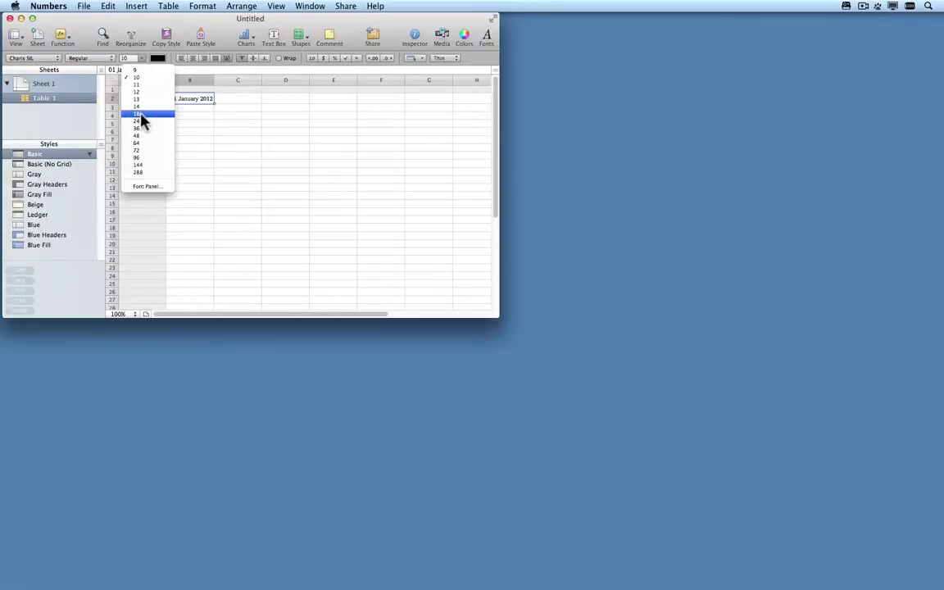
{"action": "left_click", "coordinate": [146, 107]}
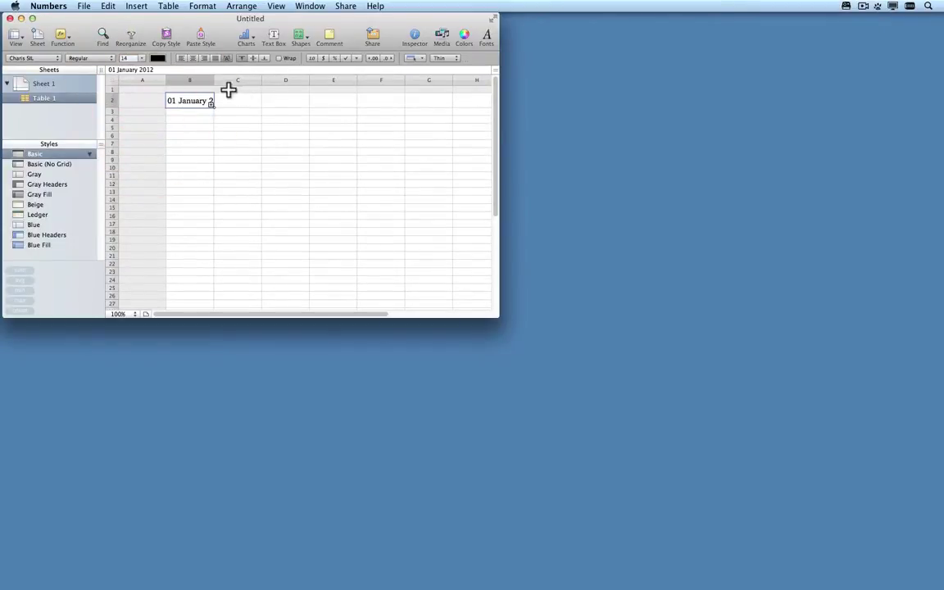
{"action": "left_click_drag", "start_coordinate": [212, 80], "coordinate": [231, 80]}
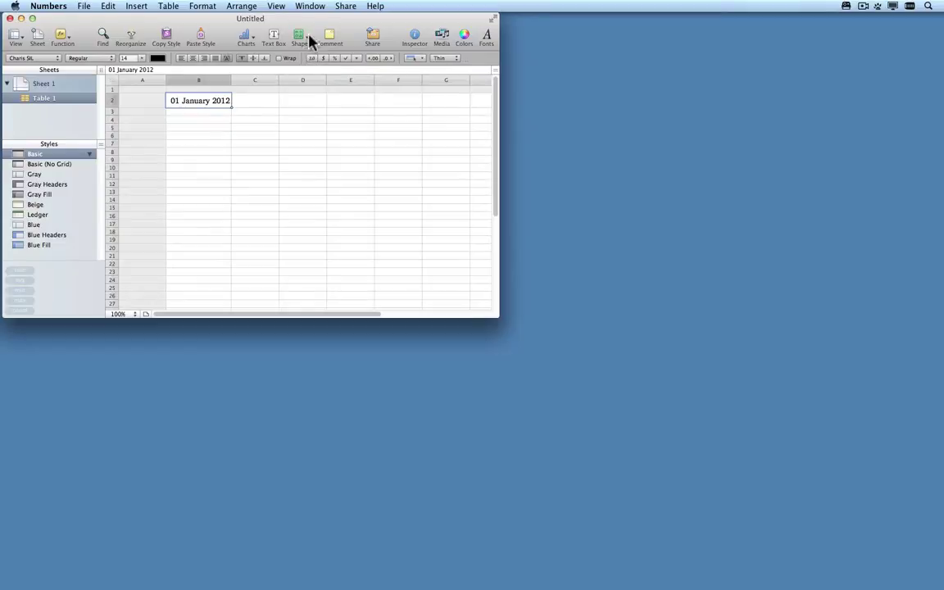
Step: Apply a pale yellow Color Fill to B2 from the Graphic inspector
{"action": "left_click", "coordinate": [278, 7]}
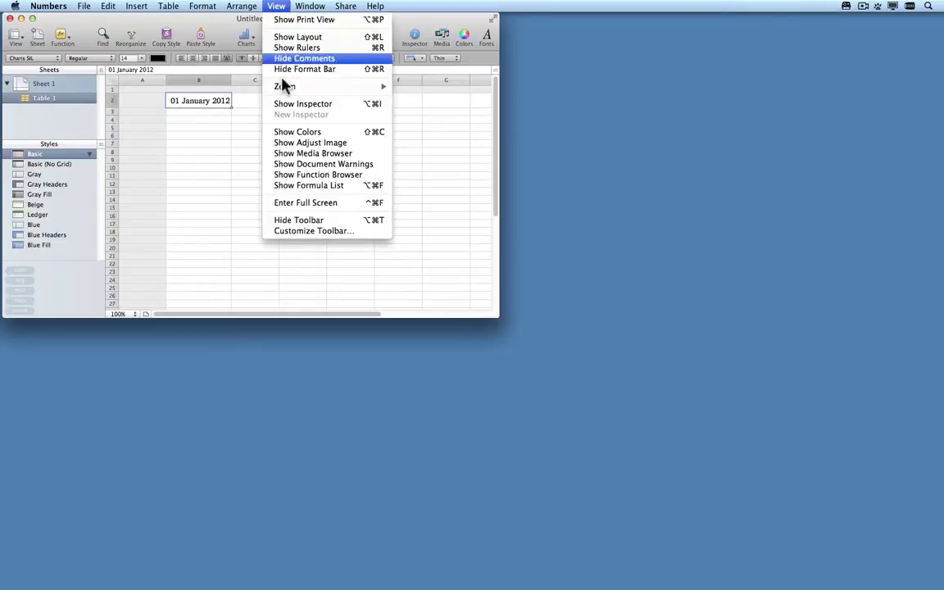
{"action": "left_click", "coordinate": [287, 104]}
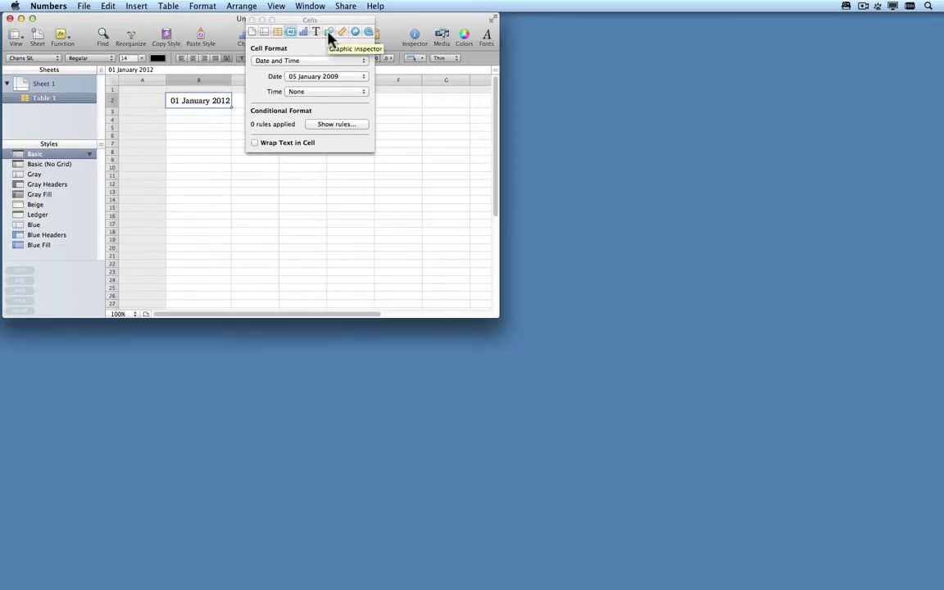
{"action": "left_click", "coordinate": [328, 33]}
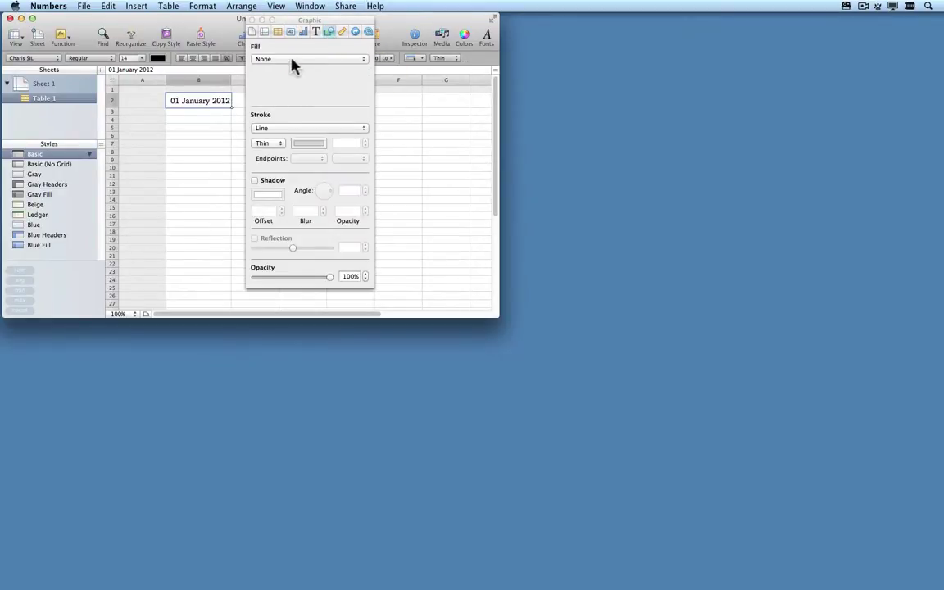
{"action": "left_click", "coordinate": [292, 59]}
{"action": "left_click", "coordinate": [293, 69]}
{"action": "left_click", "coordinate": [272, 82]}
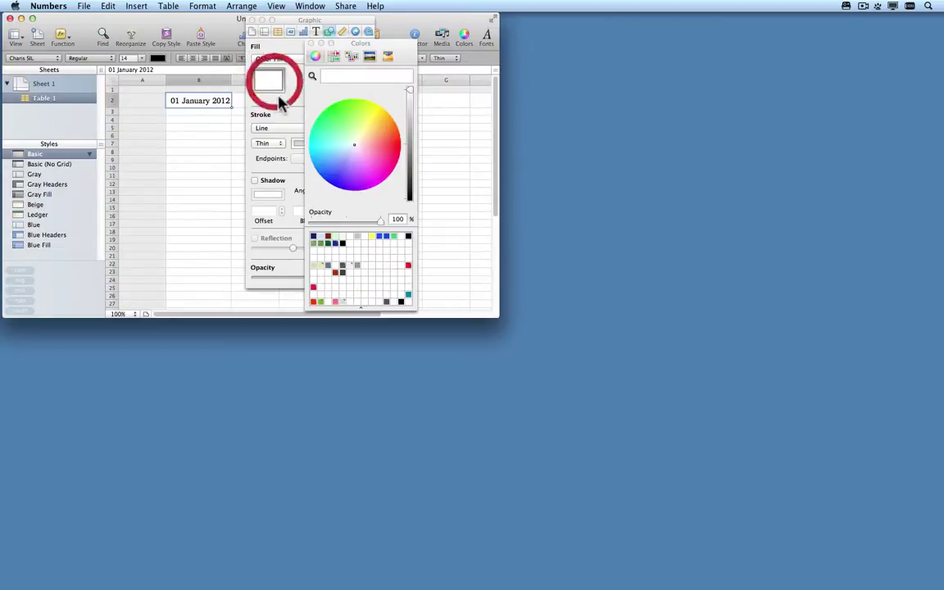
{"action": "left_click", "coordinate": [319, 265]}
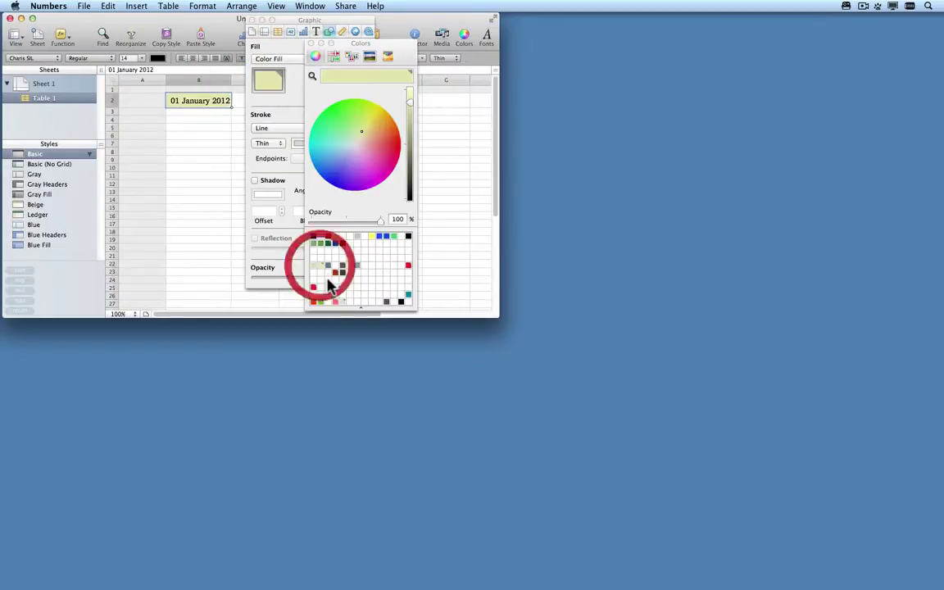
{"action": "left_click", "coordinate": [312, 43]}
{"action": "left_click", "coordinate": [253, 19]}
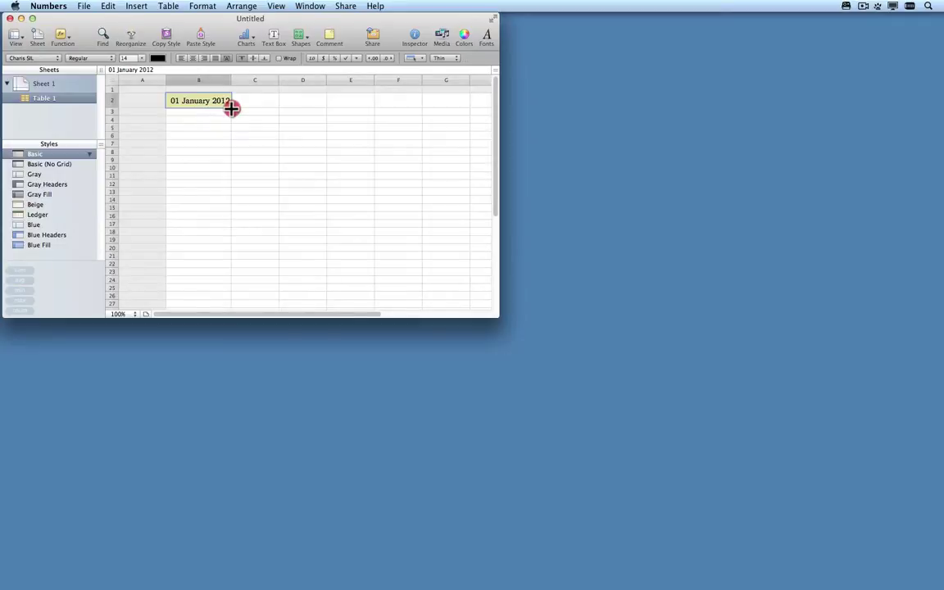
Step: Autofill the dates down column B as far as 13 February 2012
{"action": "left_click_drag", "start_coordinate": [232, 108], "coordinate": [232, 305]}
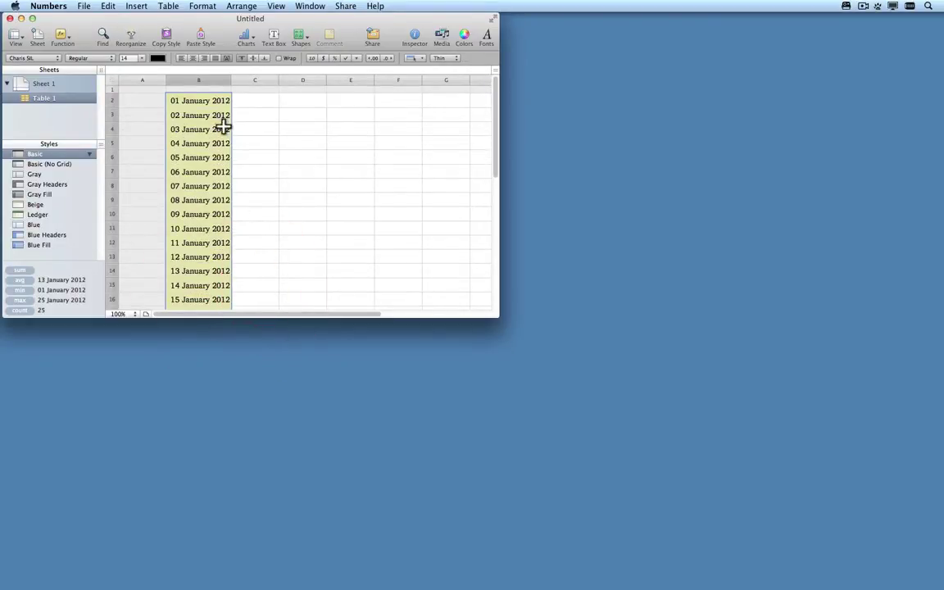
{"action": "left_click", "coordinate": [497, 174]}
{"action": "left_click_drag", "start_coordinate": [496, 174], "coordinate": [490, 314]}
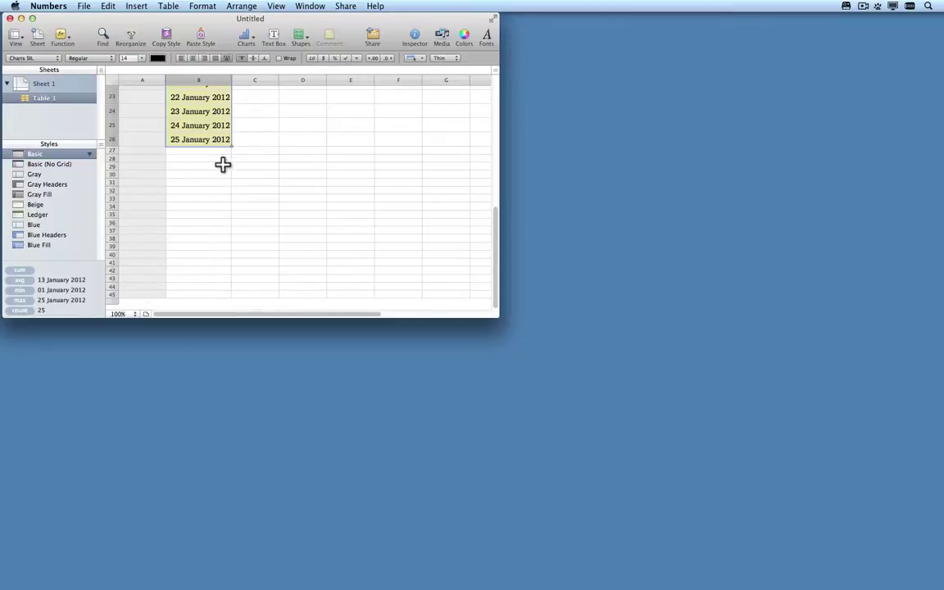
{"action": "left_click_drag", "start_coordinate": [230, 147], "coordinate": [220, 306]}
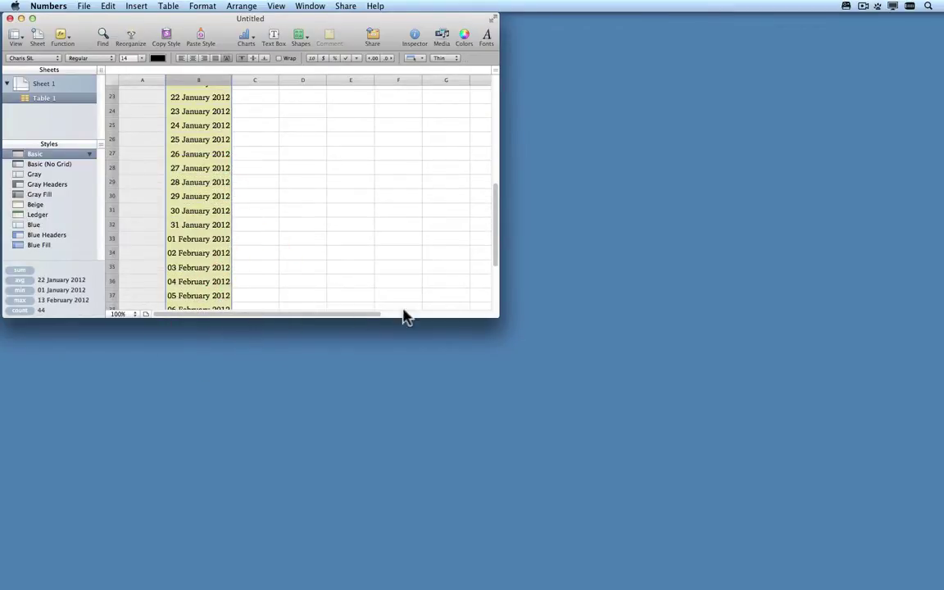
{"action": "left_click_drag", "start_coordinate": [497, 263], "coordinate": [493, 318]}
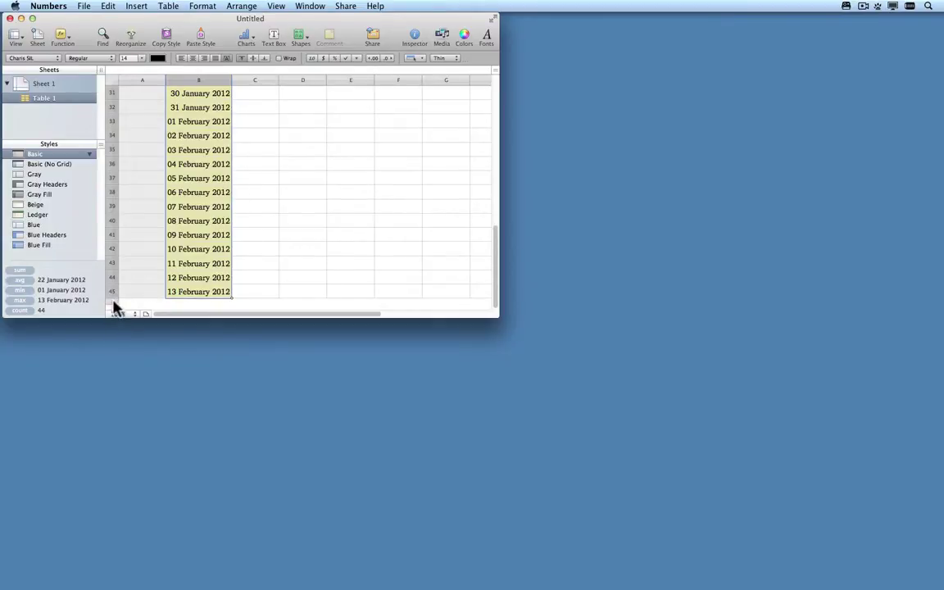
Step: Extend the table to row 373 and fill the dates through 31 December 2012
{"action": "left_click_drag", "start_coordinate": [115, 307], "coordinate": [117, 321]}
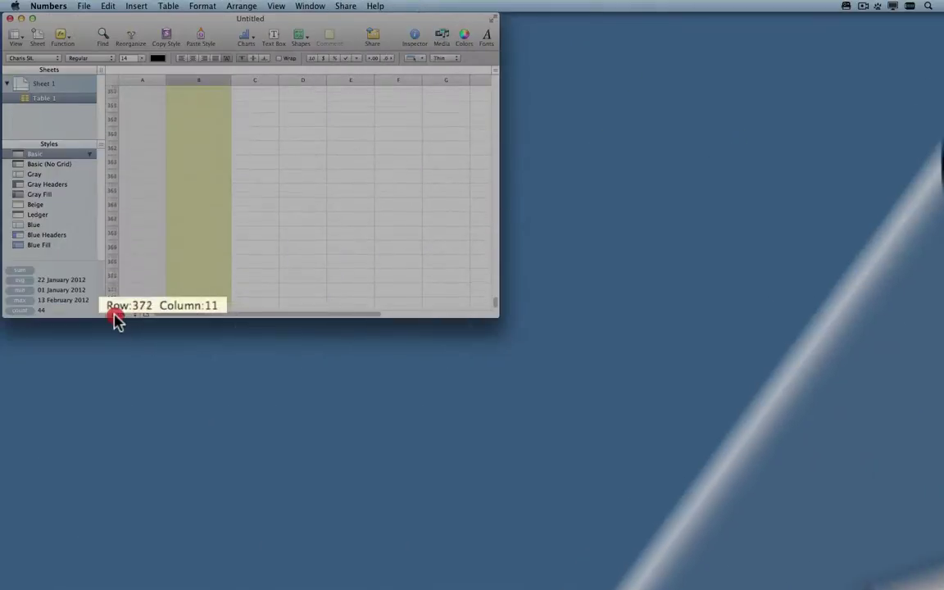
{"action": "left_click_drag", "start_coordinate": [116, 317], "coordinate": [116, 287]}
{"action": "left_click_drag", "start_coordinate": [737, 436], "coordinate": [741, 141]}
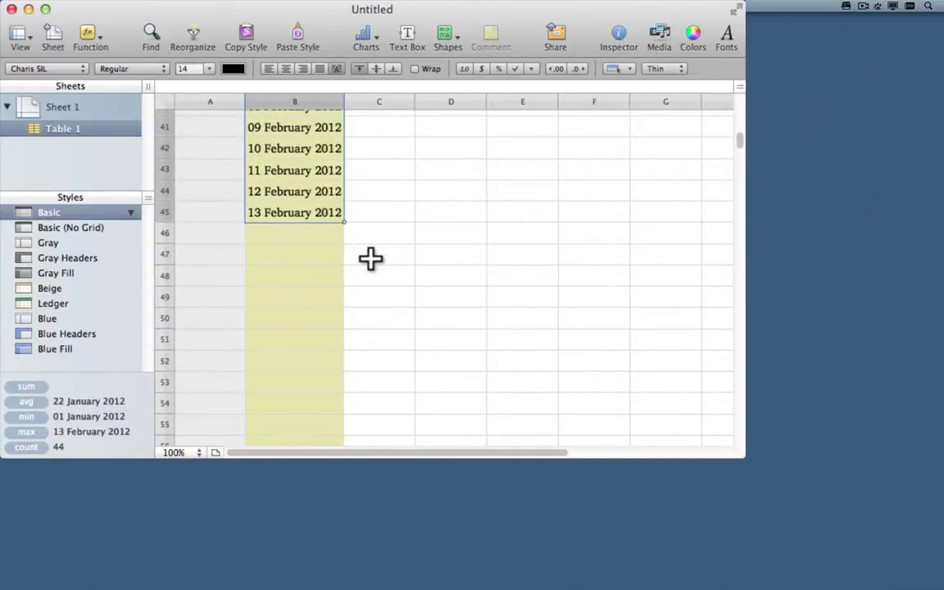
{"action": "left_click_drag", "start_coordinate": [342, 221], "coordinate": [339, 447]}
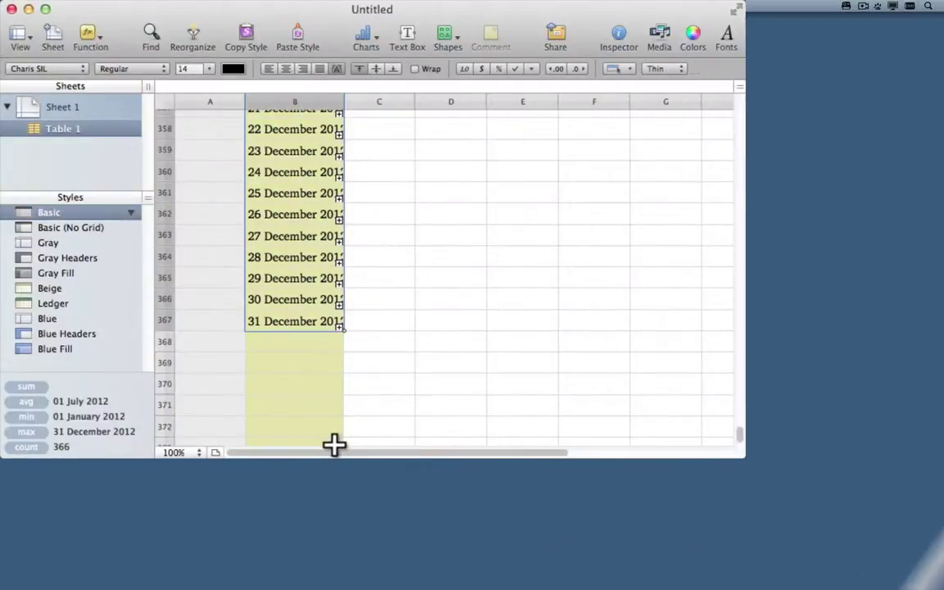
{"action": "left_click_drag", "start_coordinate": [334, 445], "coordinate": [341, 354]}
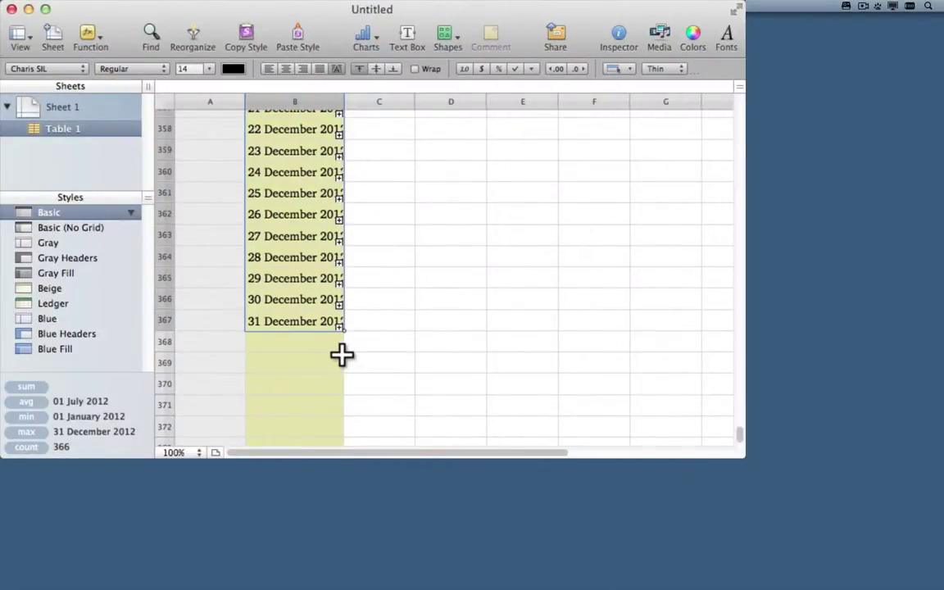
Step: Widen column B to 4.71 cm so the full dates fit
{"action": "left_click_drag", "start_coordinate": [343, 104], "coordinate": [361, 102]}
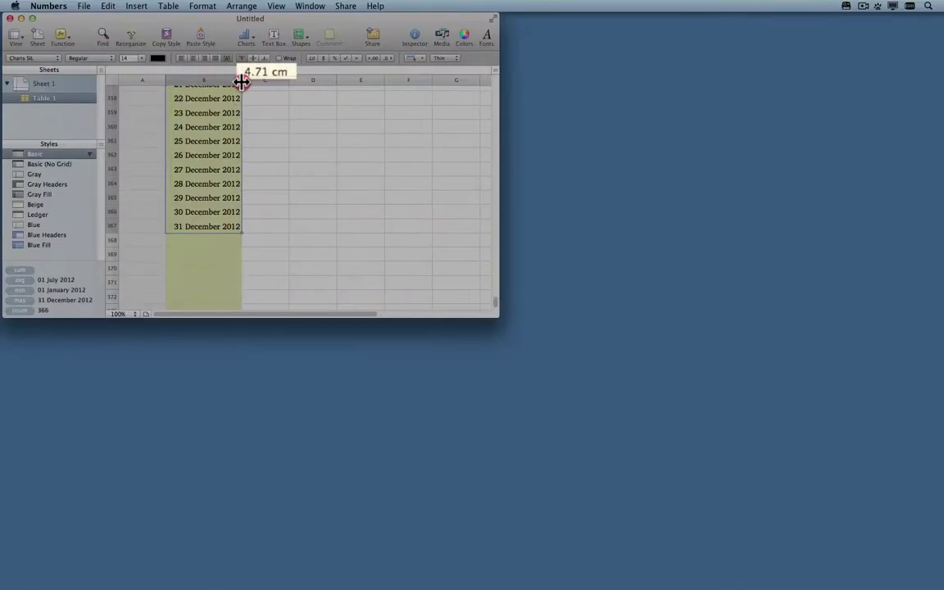
{"action": "left_click_drag", "start_coordinate": [241, 82], "coordinate": [241, 82]}
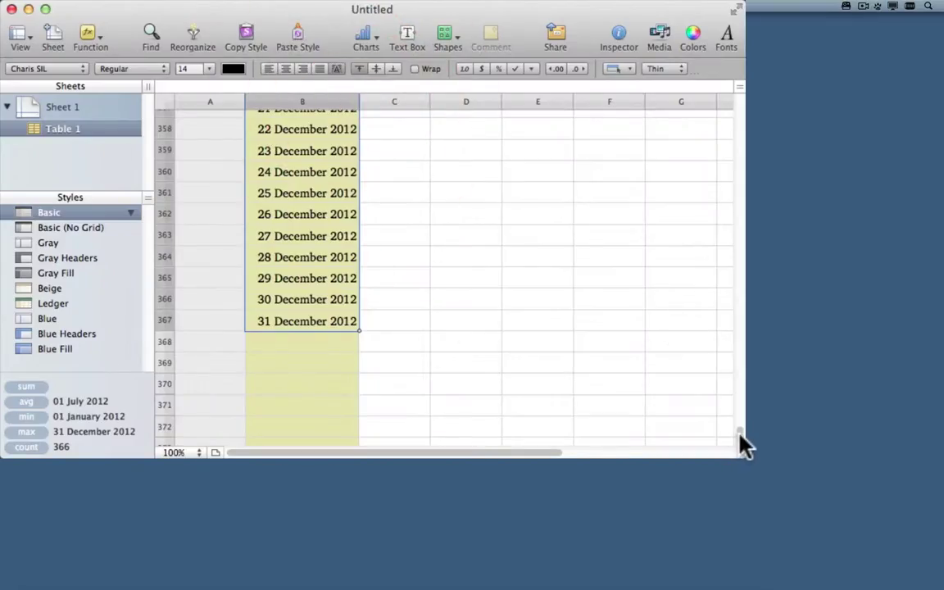
{"action": "left_click_drag", "start_coordinate": [742, 445], "coordinate": [738, 101]}
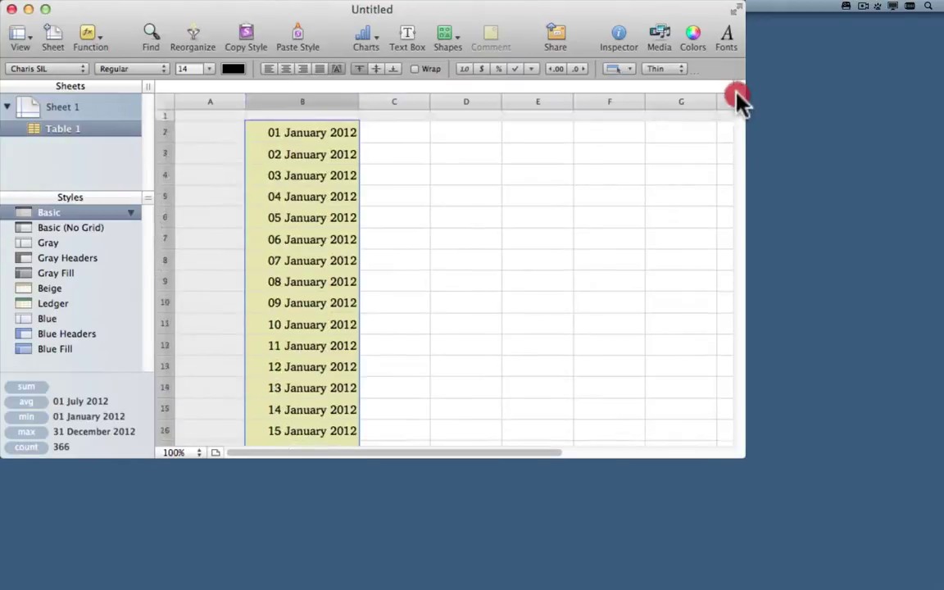
Step: Format cell B1 as bold Charis SIL at 14 pt
{"action": "left_click", "coordinate": [304, 115]}
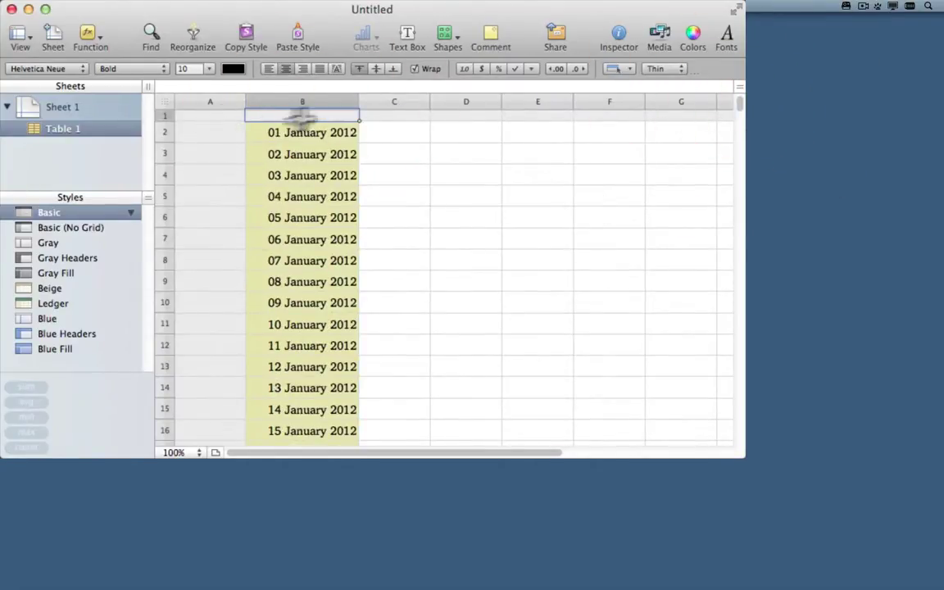
{"action": "left_click", "coordinate": [72, 74]}
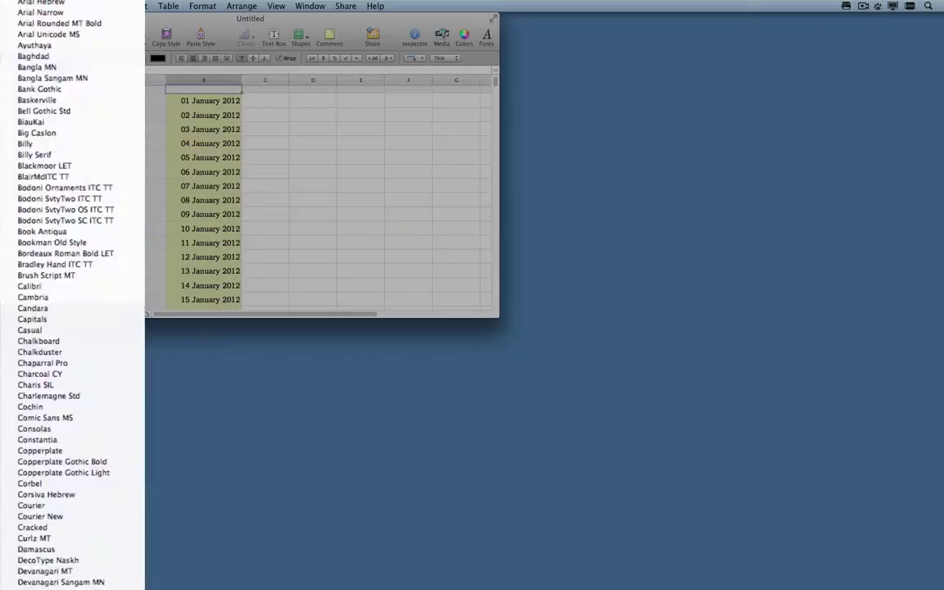
{"action": "left_click", "coordinate": [35, 384]}
{"action": "left_click", "coordinate": [123, 57]}
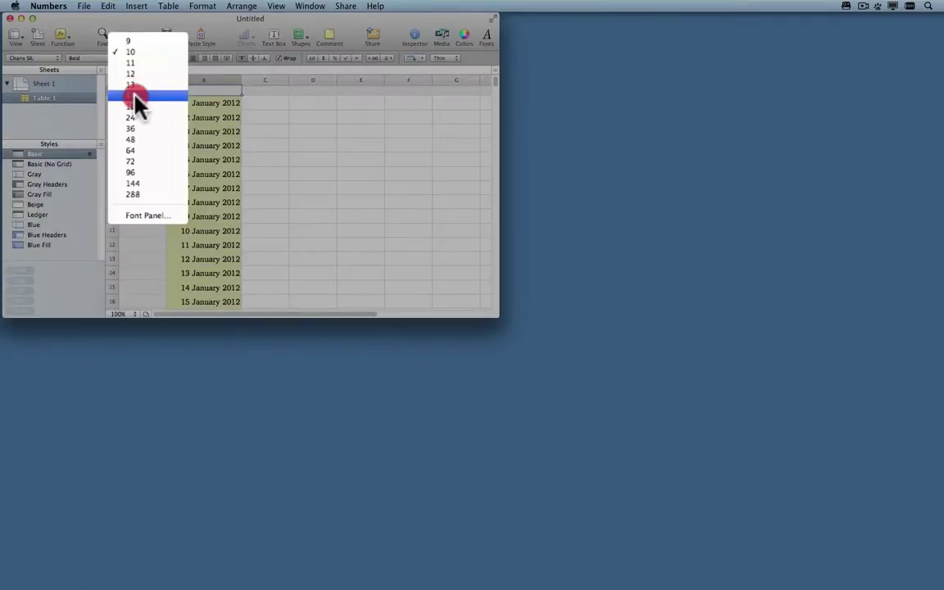
{"action": "left_click", "coordinate": [135, 96]}
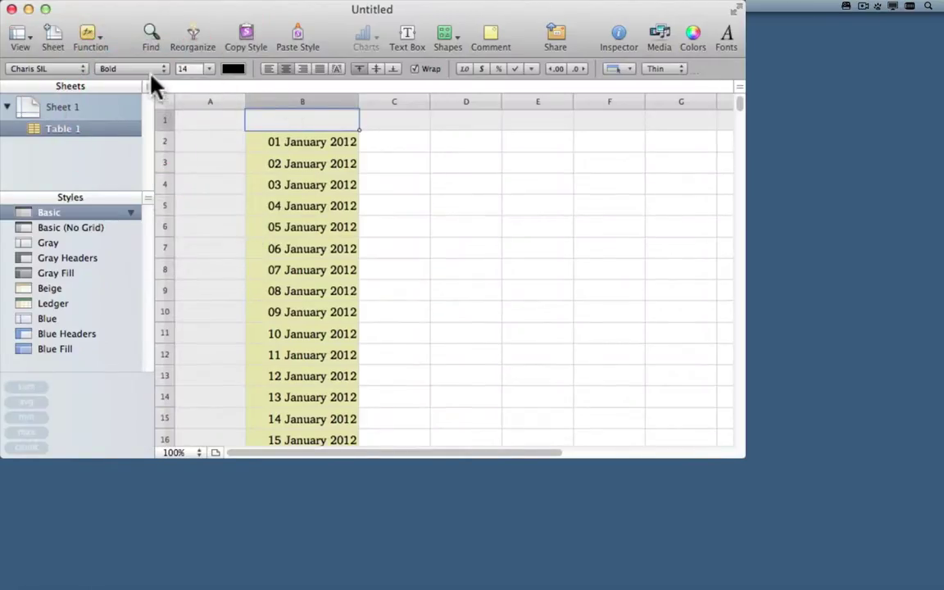
{"action": "left_click", "coordinate": [164, 69]}
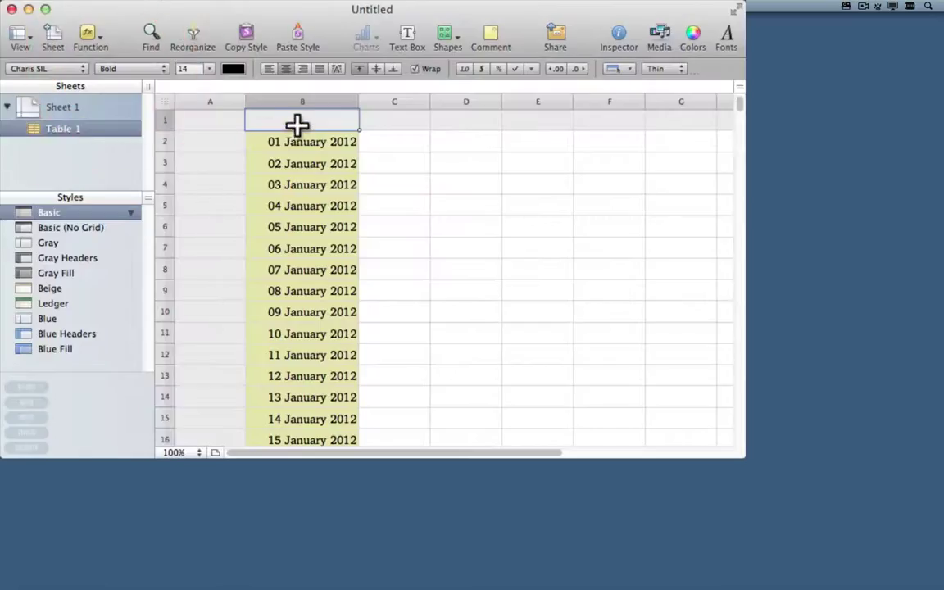
Step: Type the headers Date, Project #1 and Project #2 into B1 through D1
{"action": "left_click", "coordinate": [296, 123]}
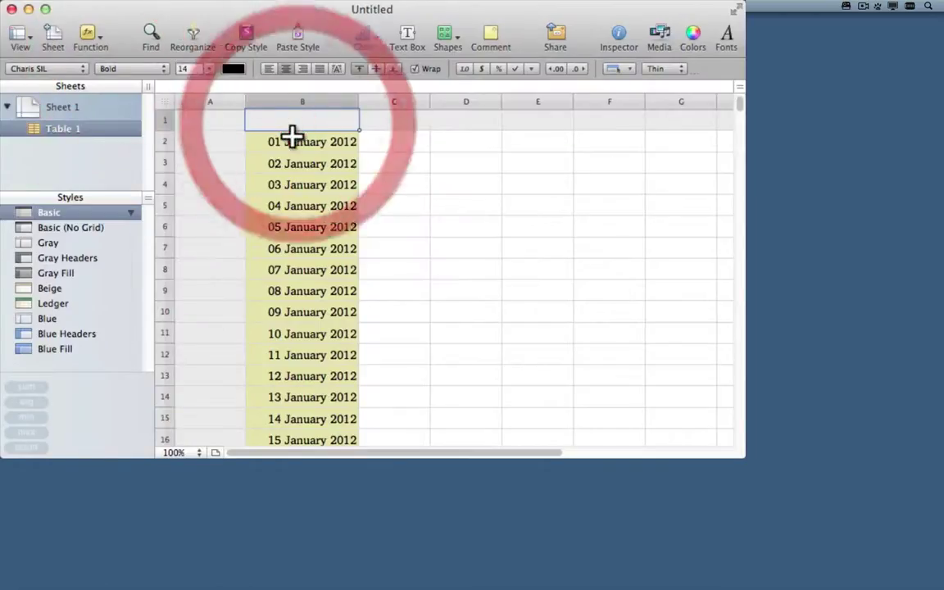
{"action": "double_click", "coordinate": [300, 120]}
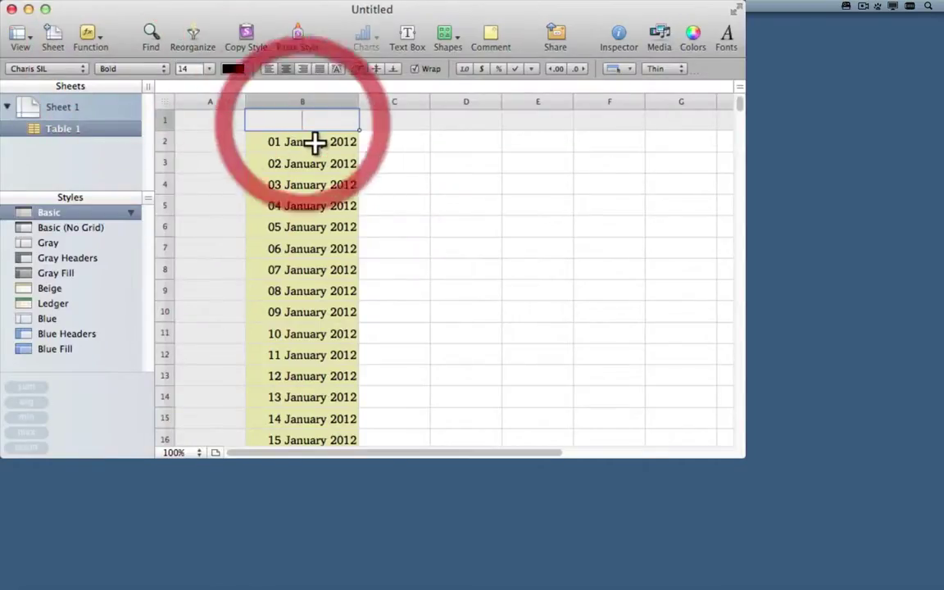
{"action": "type", "text": "Date"}
{"action": "key", "text": "Tab"}
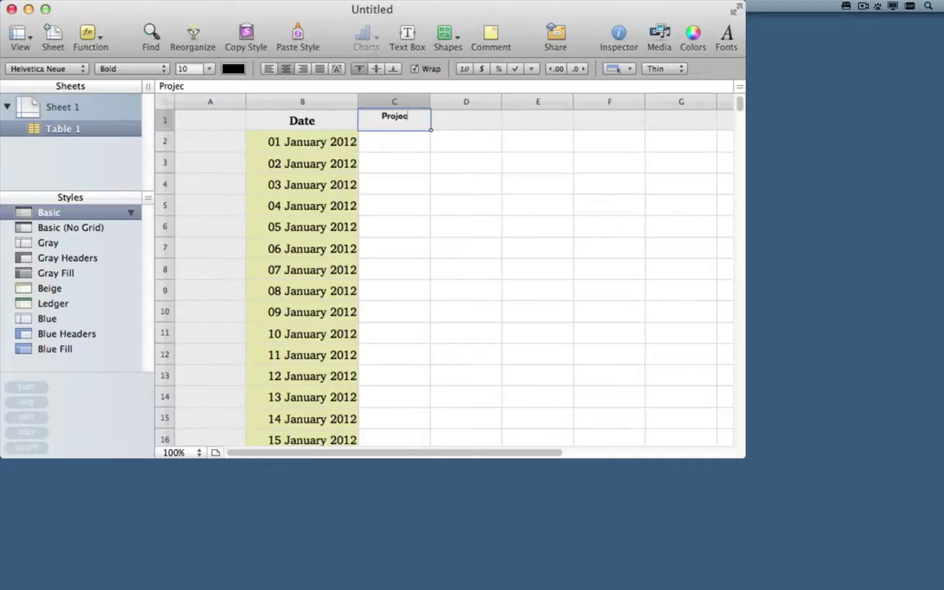
{"action": "key", "text": "Tab"}
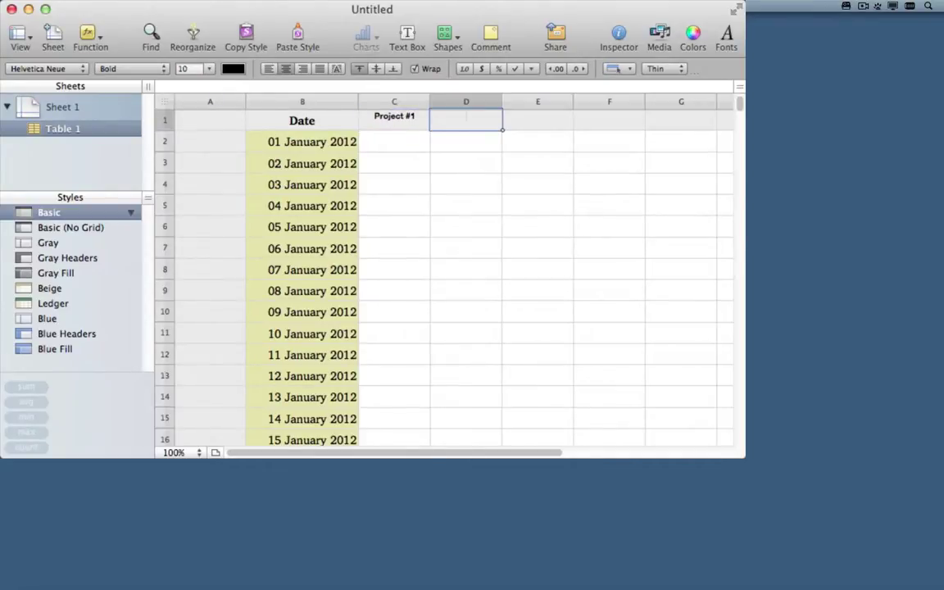
{"action": "type", "text": "Project #2"}
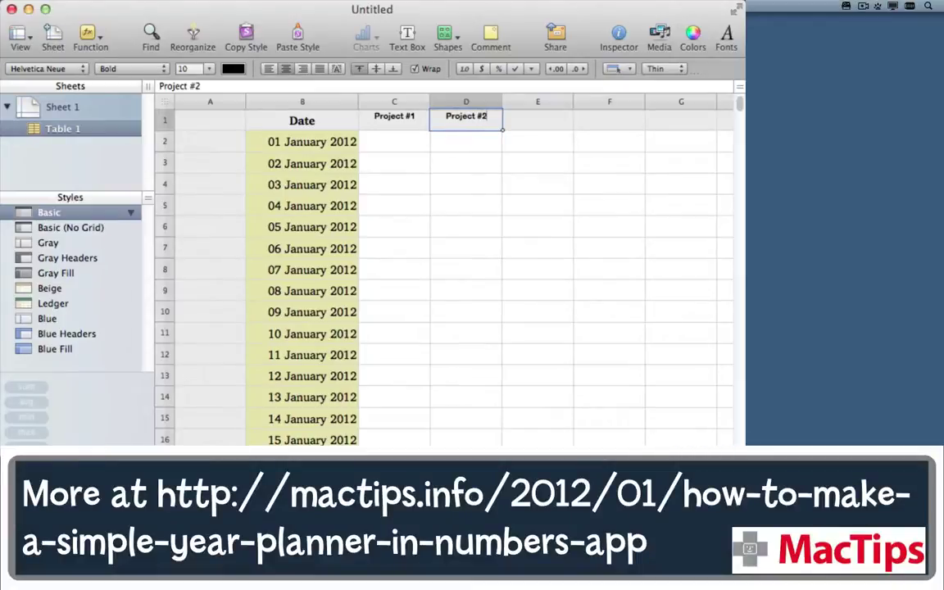
{"action": "key", "text": "Return"}
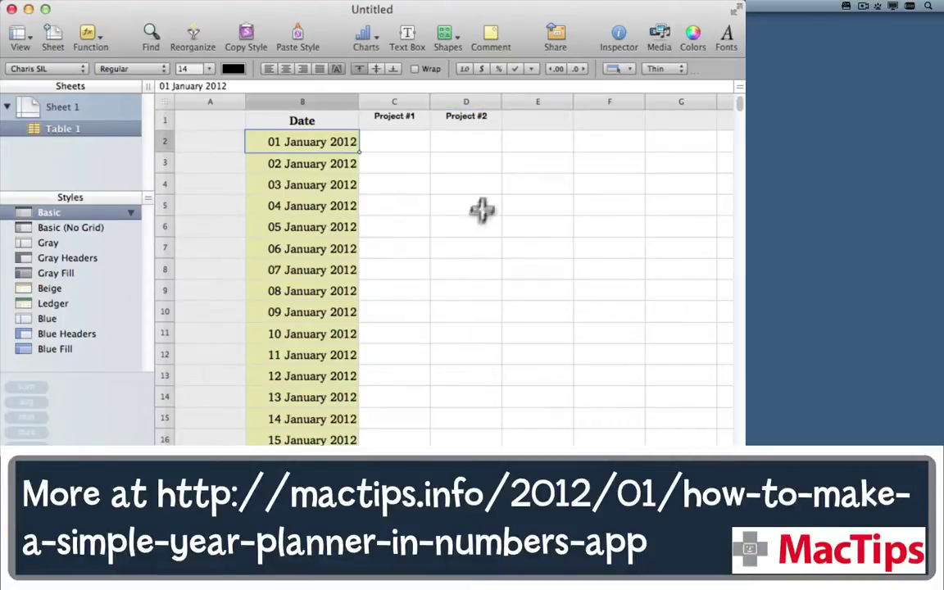
{"action": "left_click", "coordinate": [404, 145]}
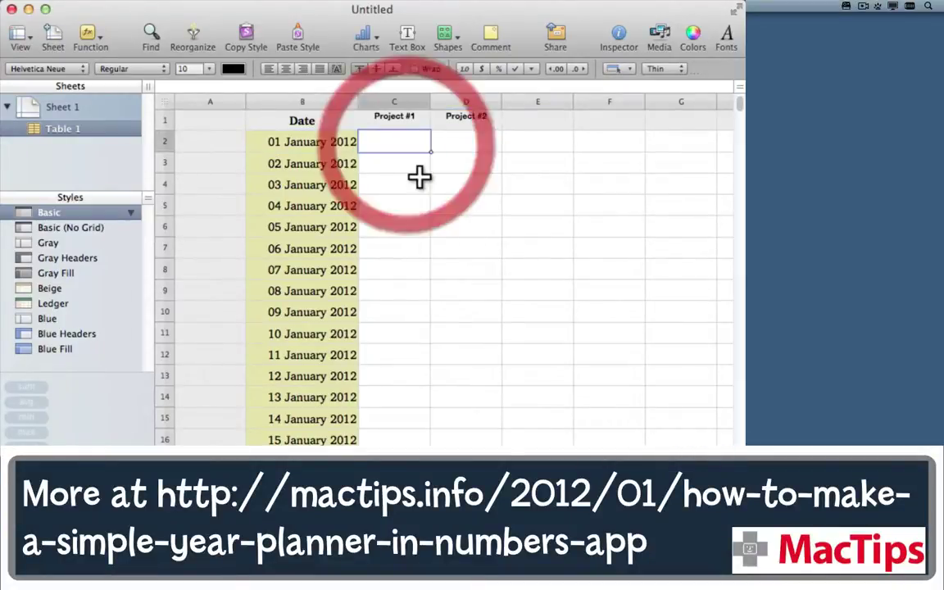